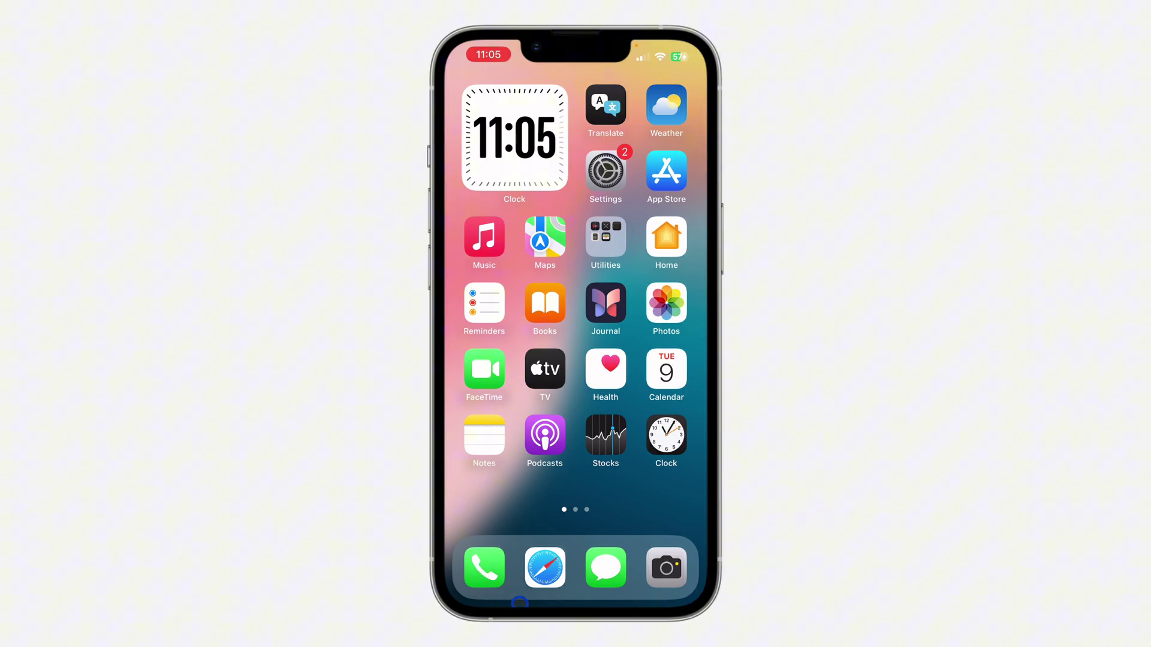
Step: Load instagram.com in Safari from the address-bar suggestion for 'in'
left_click(546, 568)
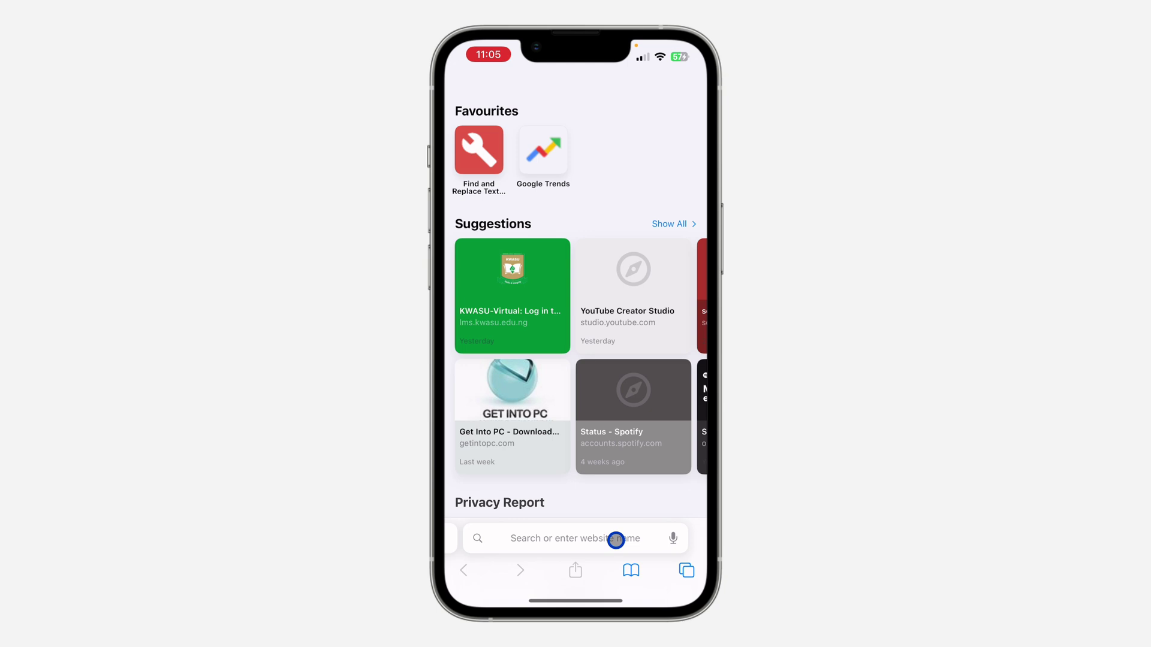
left_click(617, 538)
type("i")
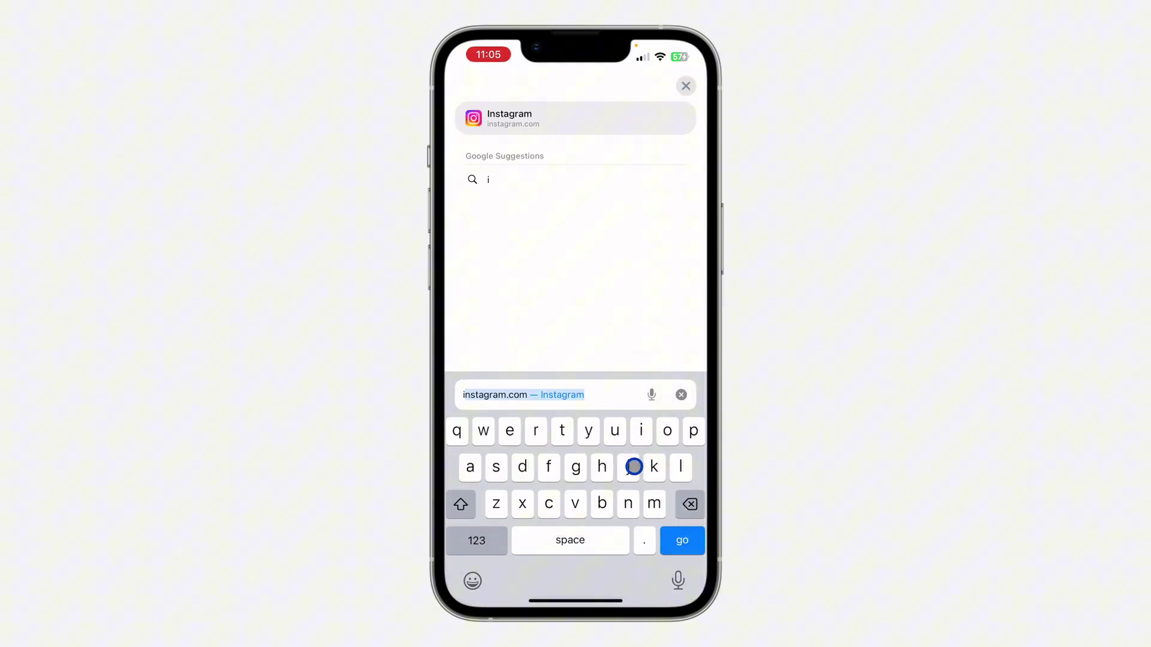
type("n")
left_click(683, 542)
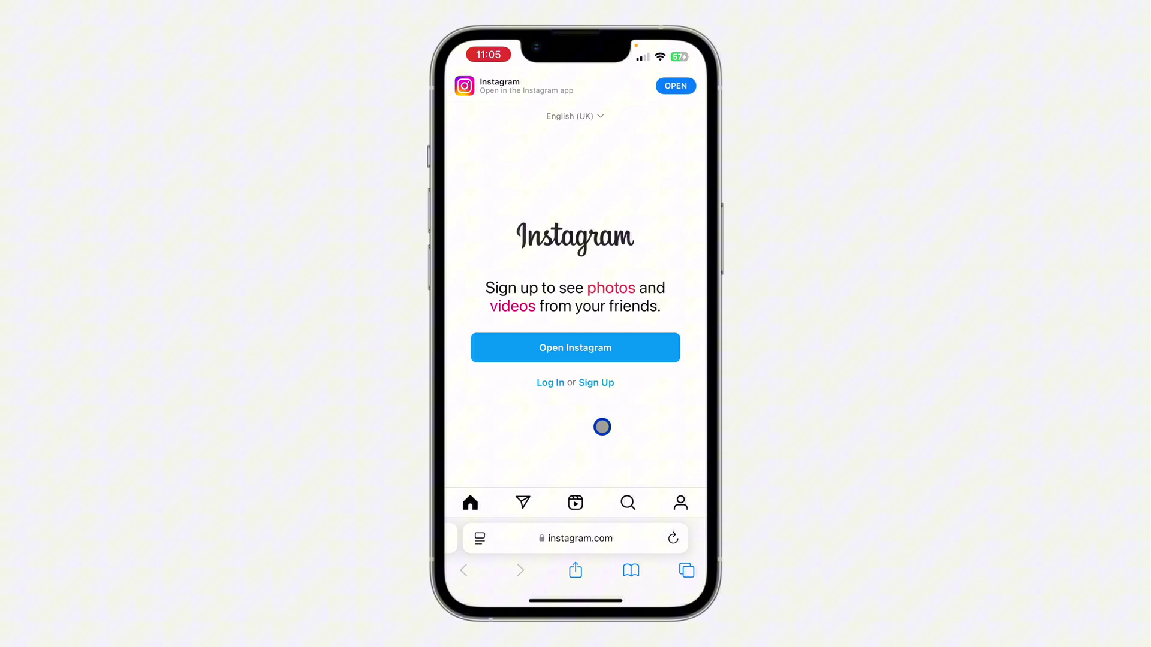
Step: Open Instagram's Log In form and focus username, password, then username to surface the saved password
left_click(550, 383)
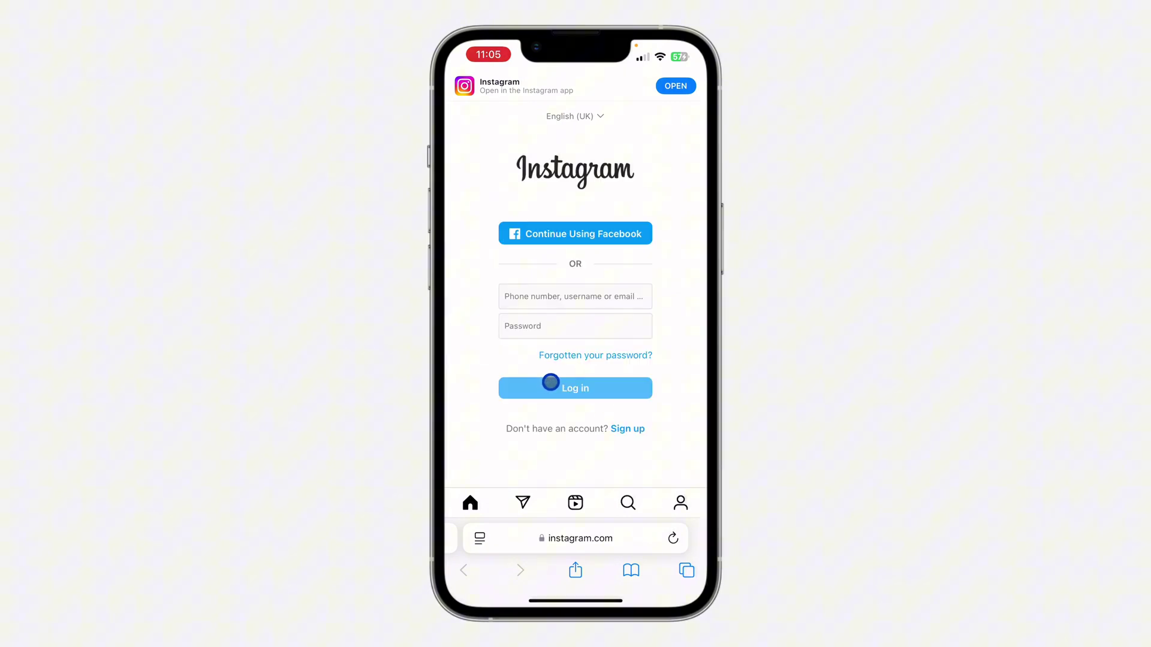
left_click(565, 300)
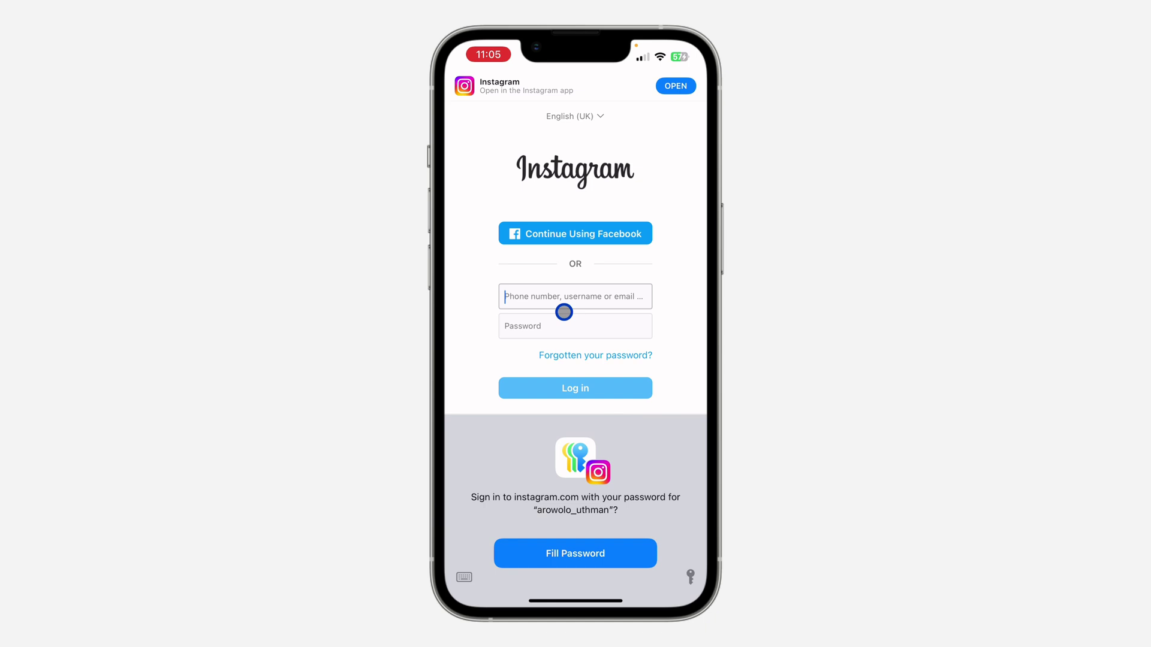
left_click(566, 326)
left_click(565, 188)
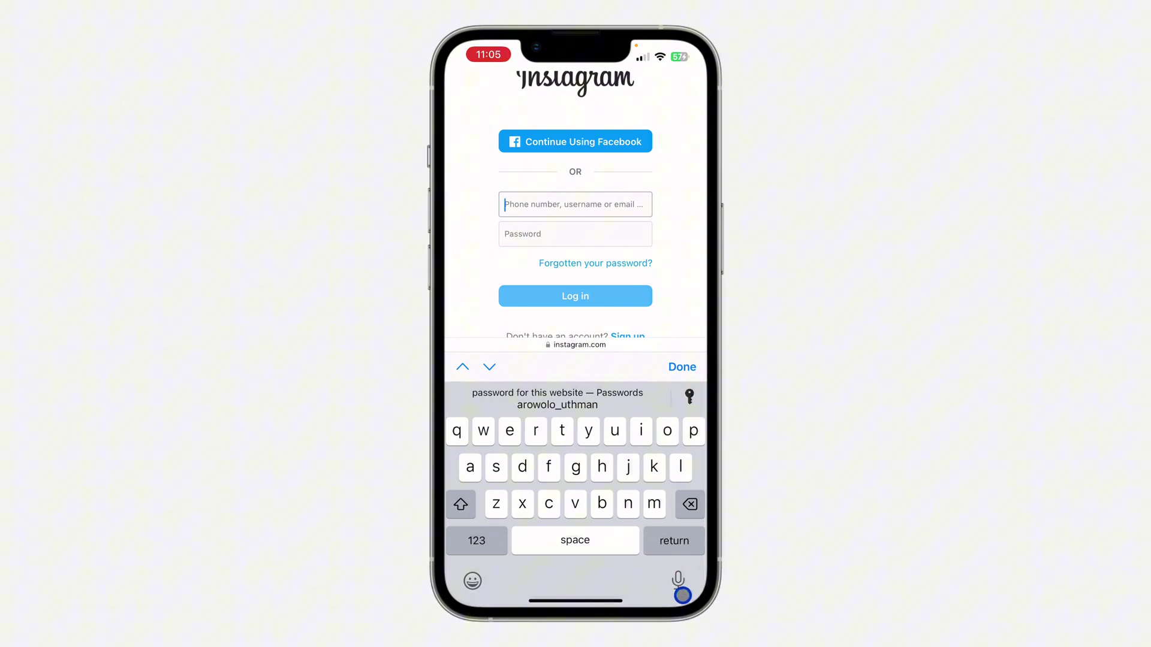
left_click(687, 399)
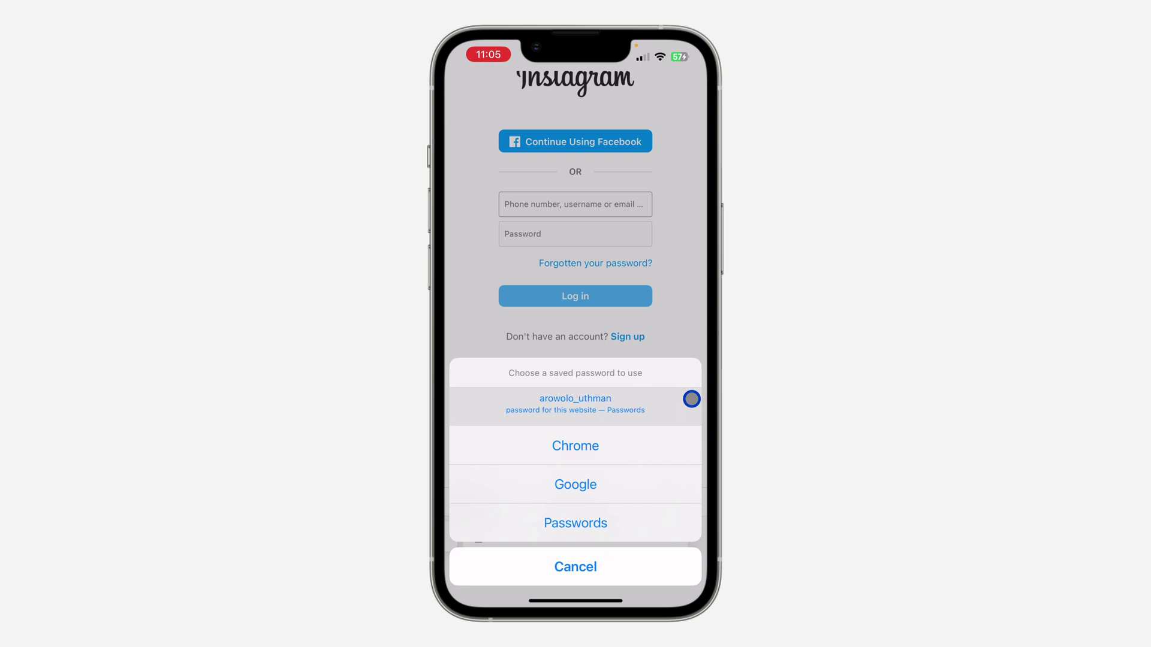
left_click(644, 523)
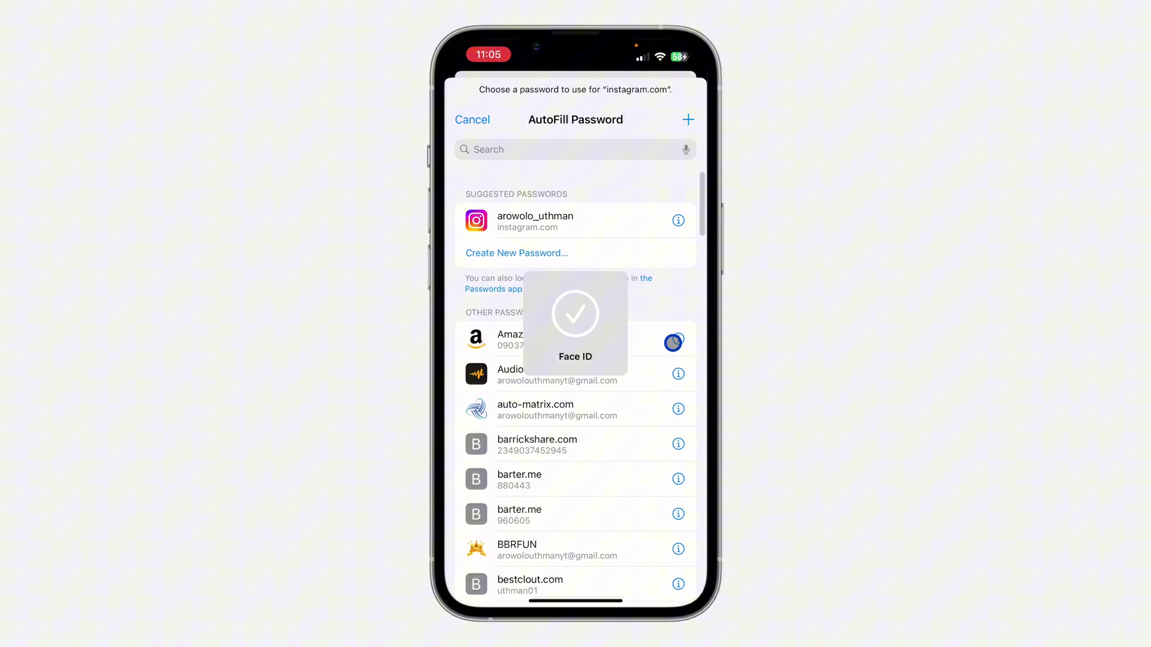
scroll(643, 396, "down", 1)
scroll(645, 363, "down", 5)
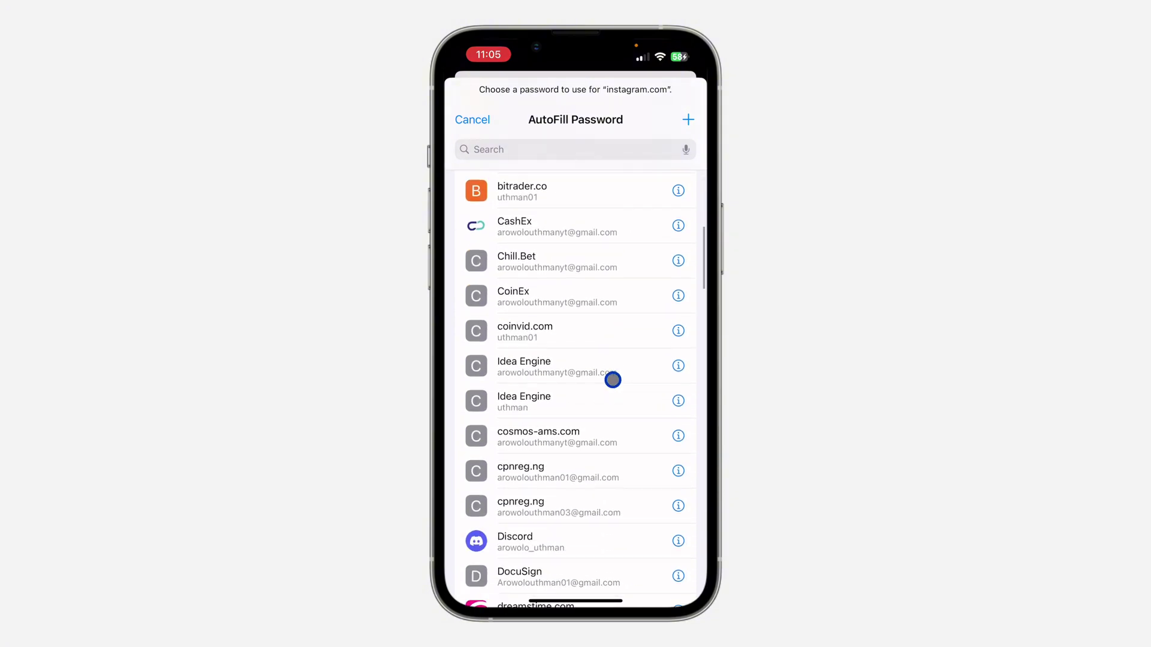
scroll(611, 378, "down", 4)
scroll(635, 285, "up", 4)
scroll(598, 545, "up", 5)
scroll(599, 521, "up", 2)
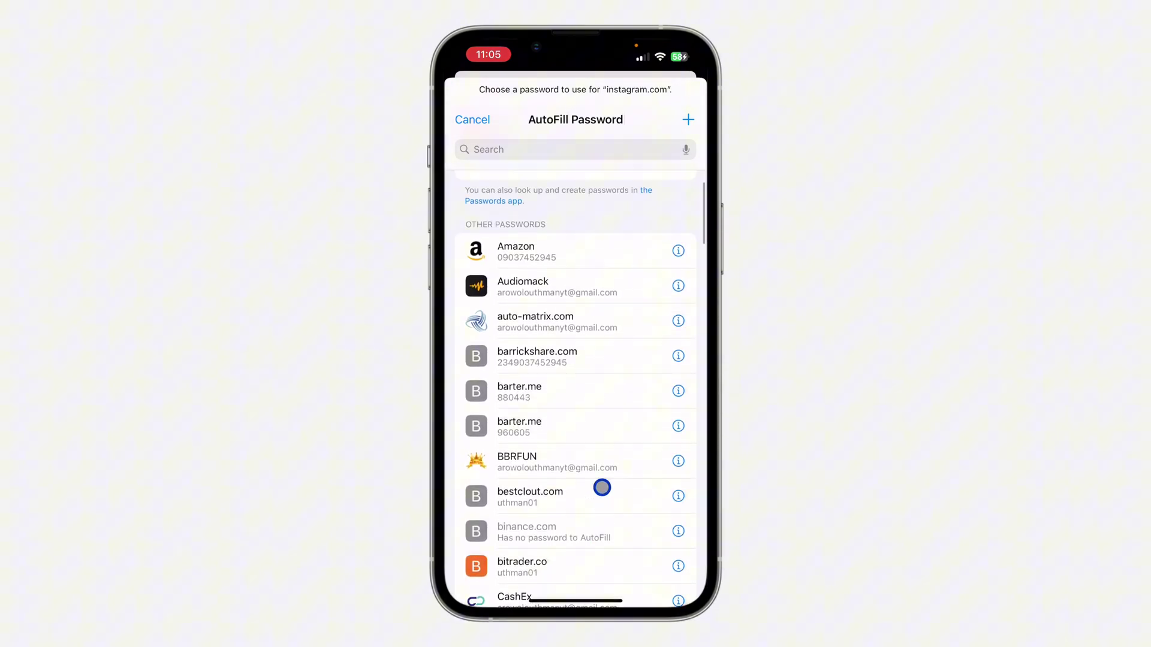
scroll(601, 486, "up", 3)
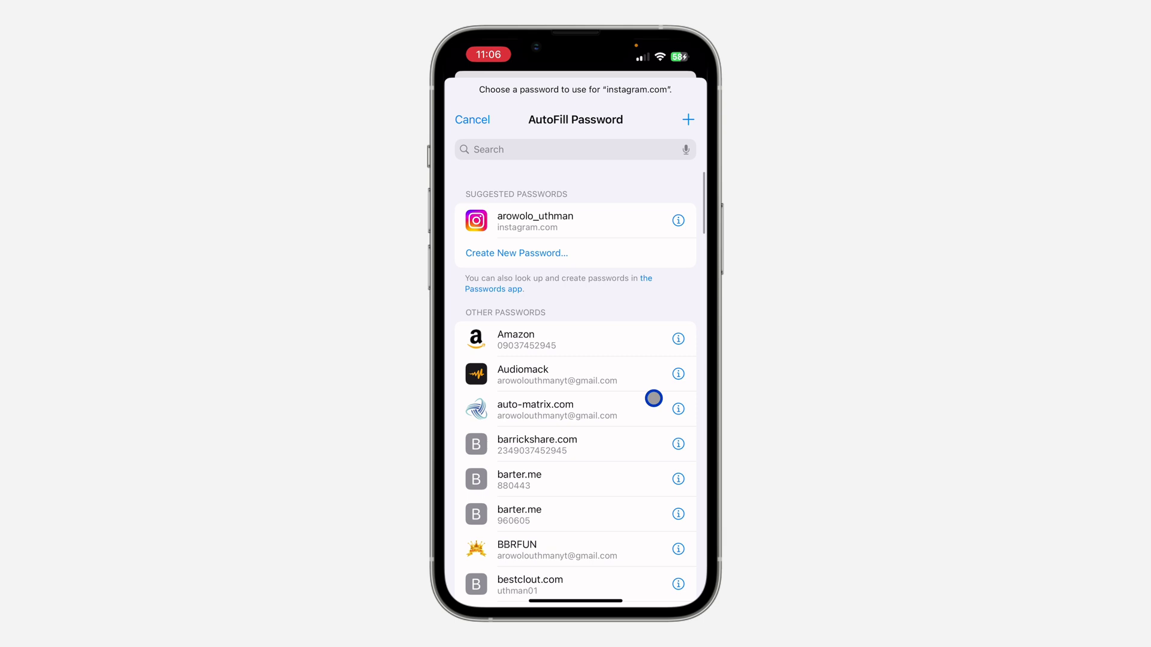
left_click(680, 339)
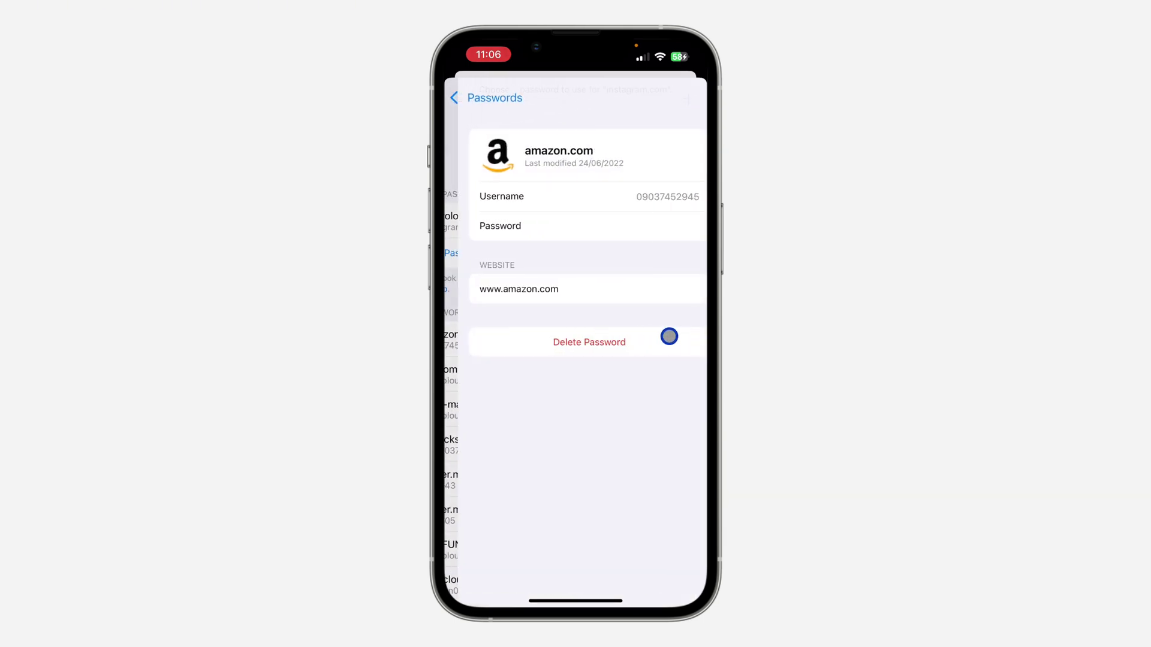
left_click(563, 227)
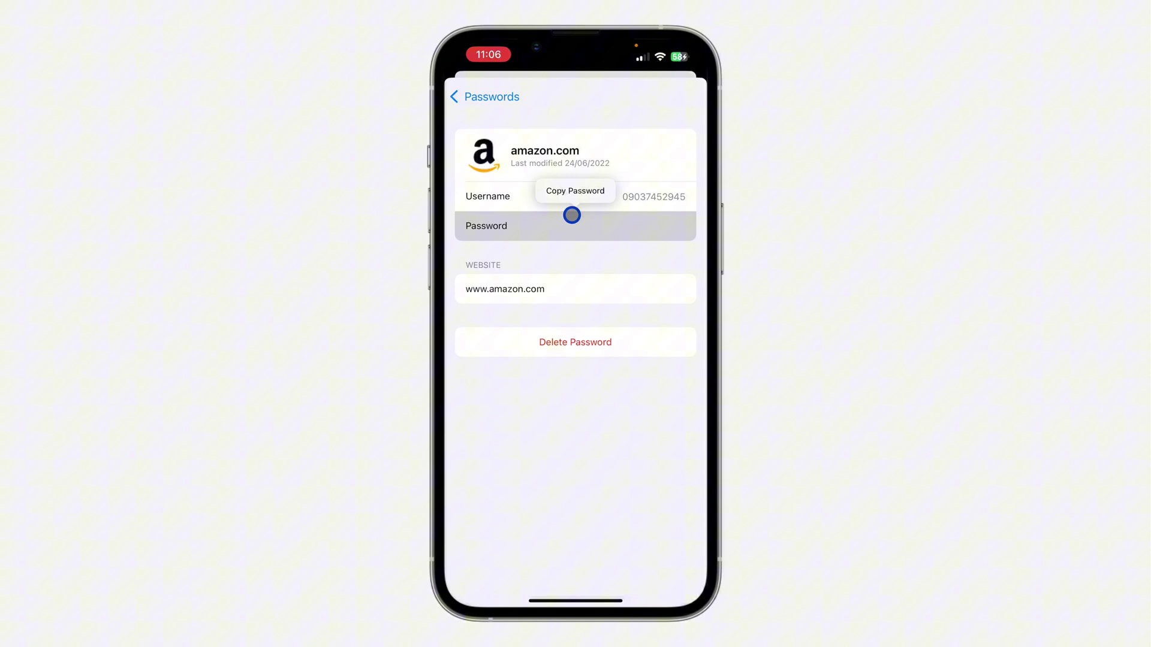
left_click(576, 200)
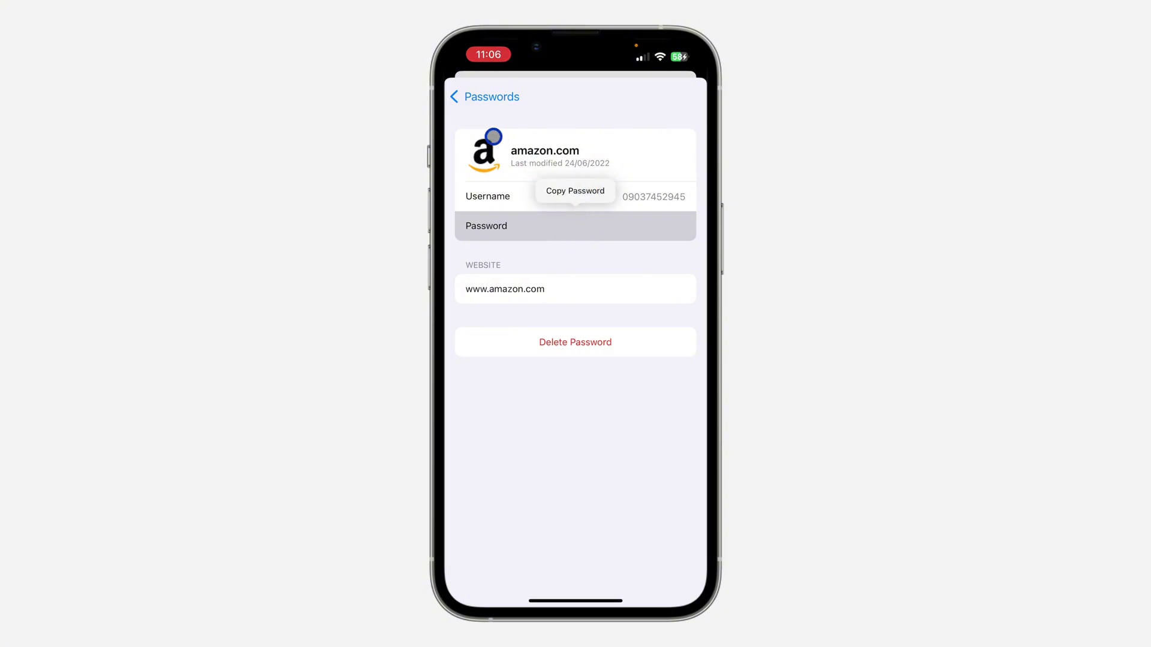
left_click(494, 107)
left_click(469, 120)
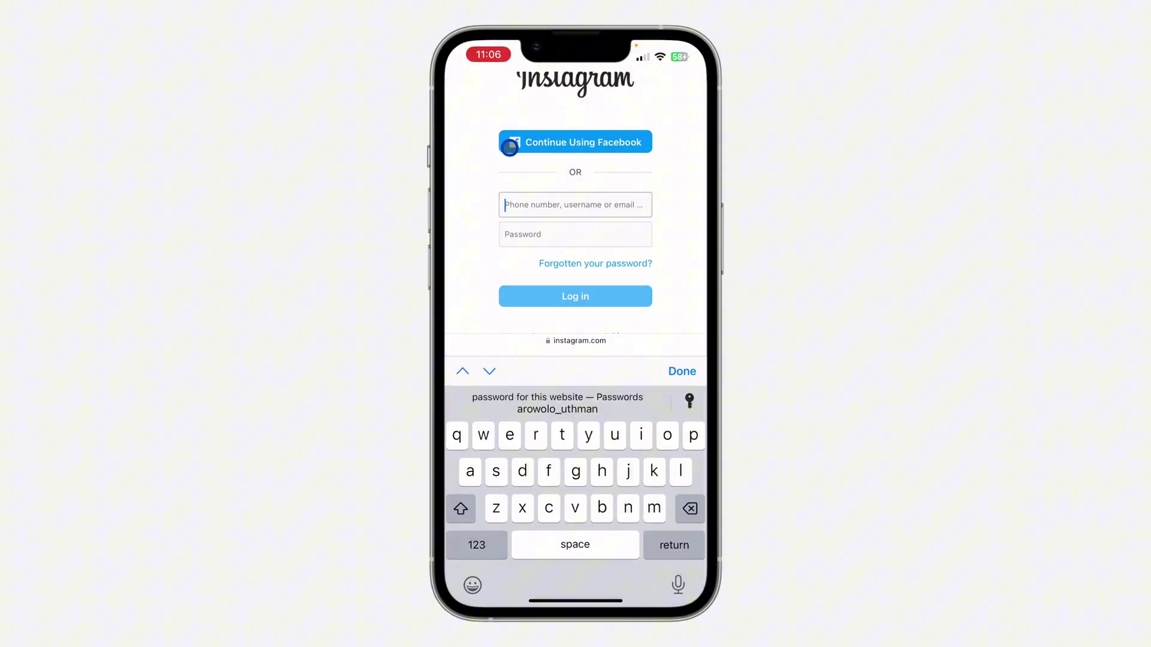
left_click(680, 372)
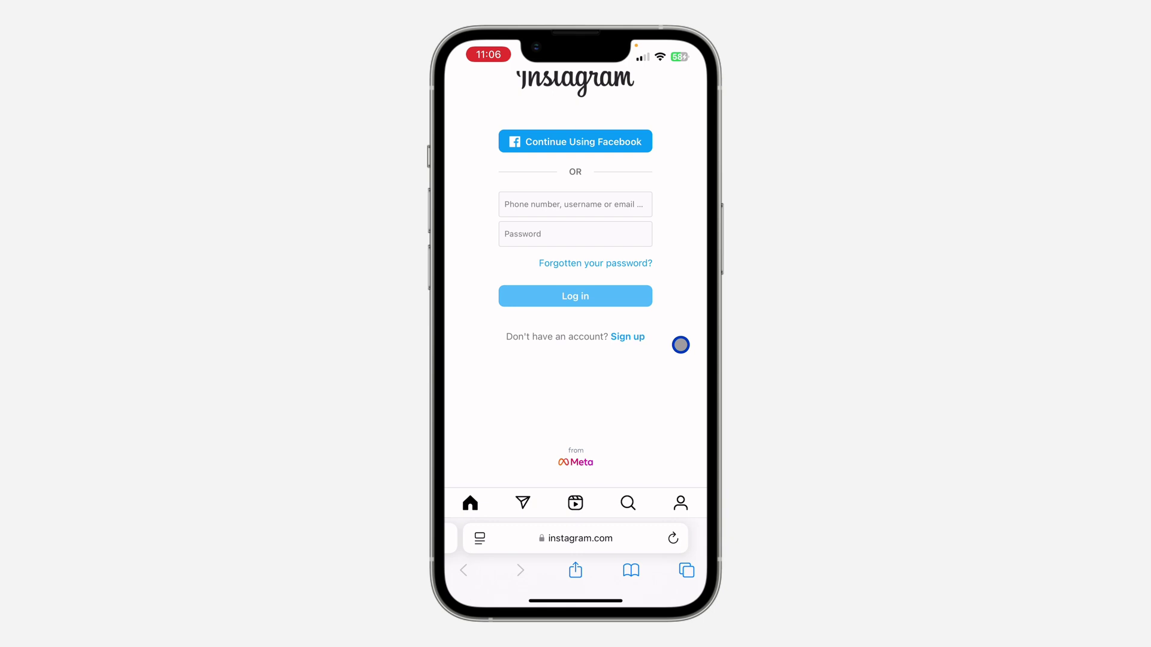
Step: Go home, open Settings and scroll down to the Apps row
key("super+shift+h")
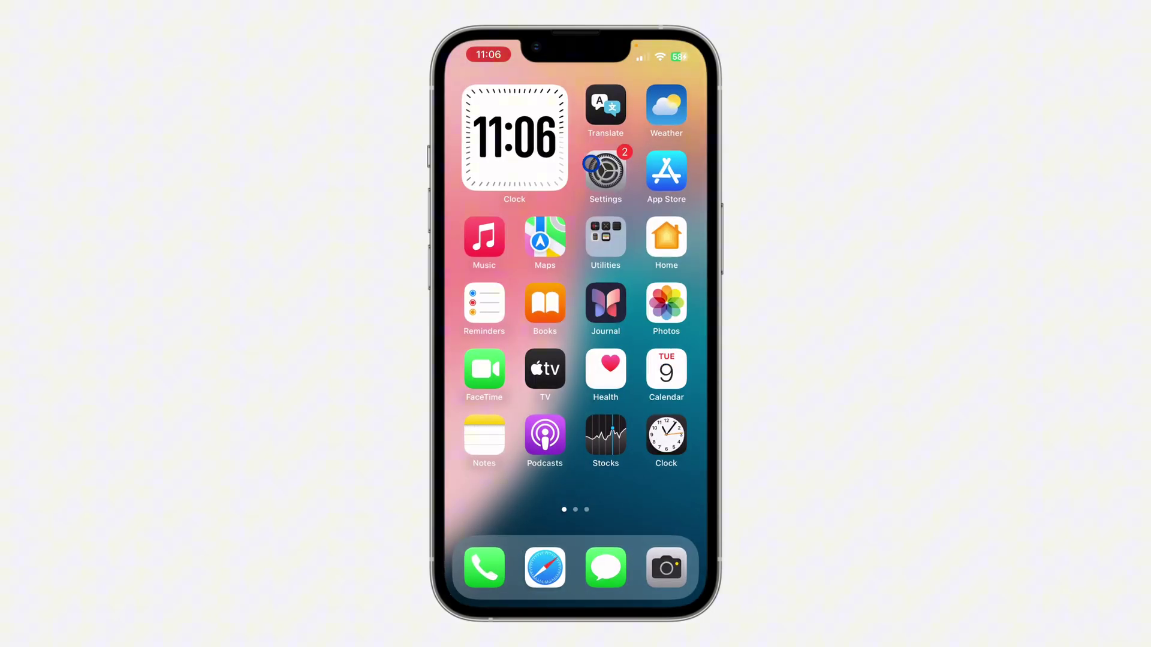
left_click(594, 165)
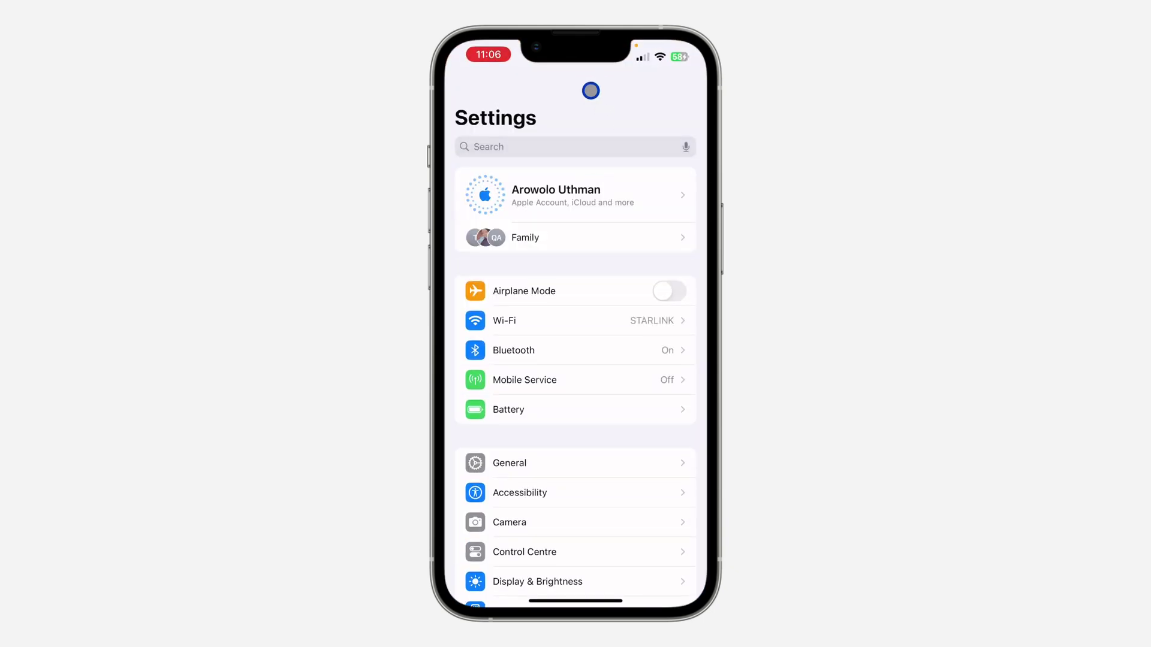
scroll(620, 297, "down", 3)
scroll(609, 334, "down", 5)
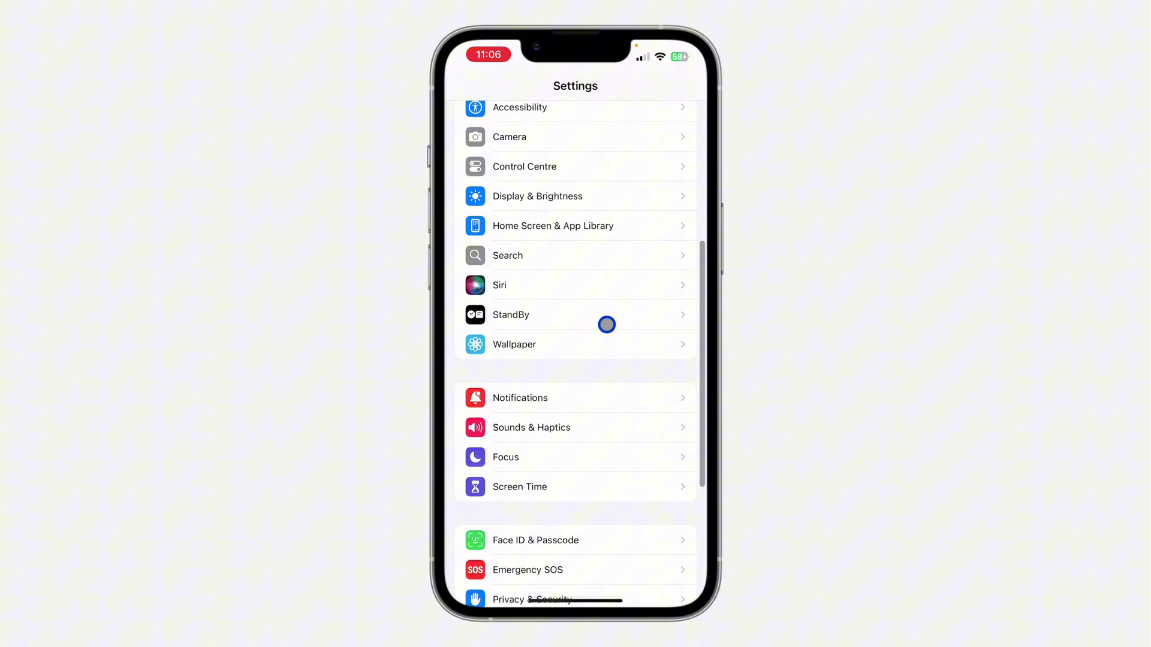
scroll(606, 324, "down", 3)
scroll(612, 262, "down", 2)
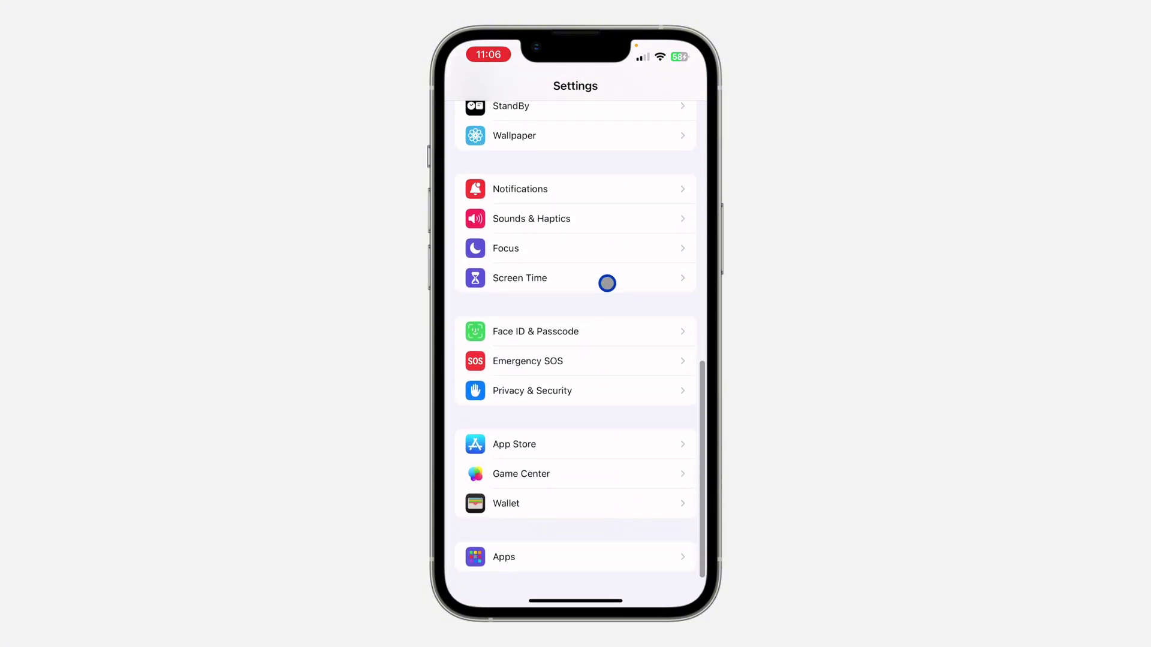
scroll(597, 380, "down", 2)
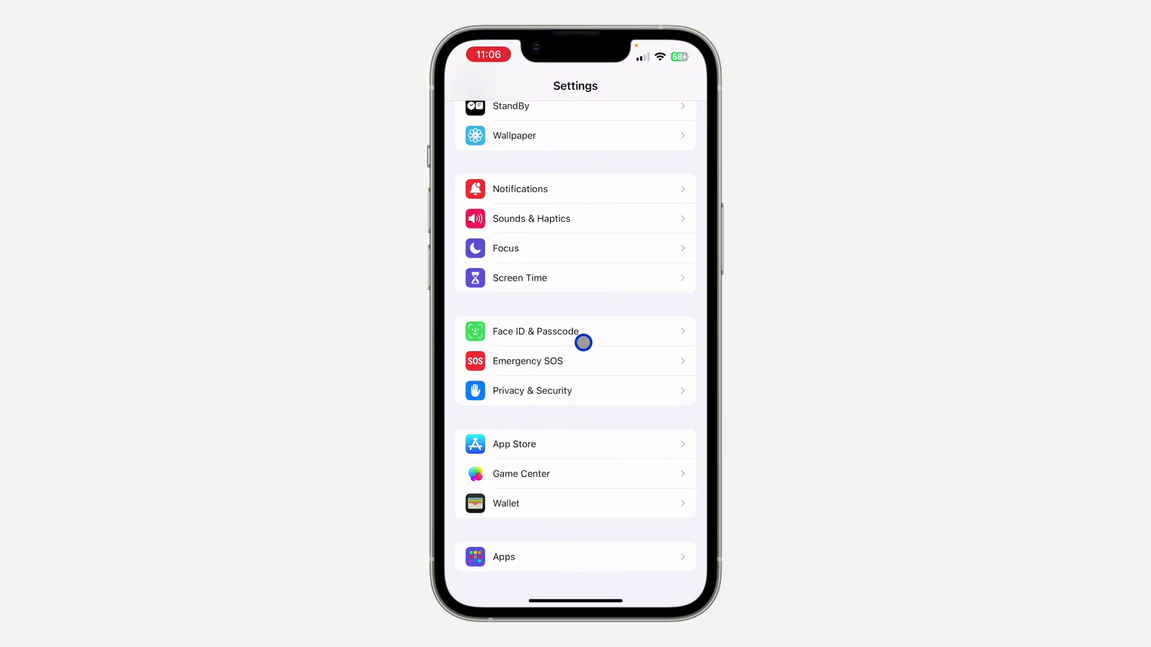
left_click_drag(588, 514, 581, 467)
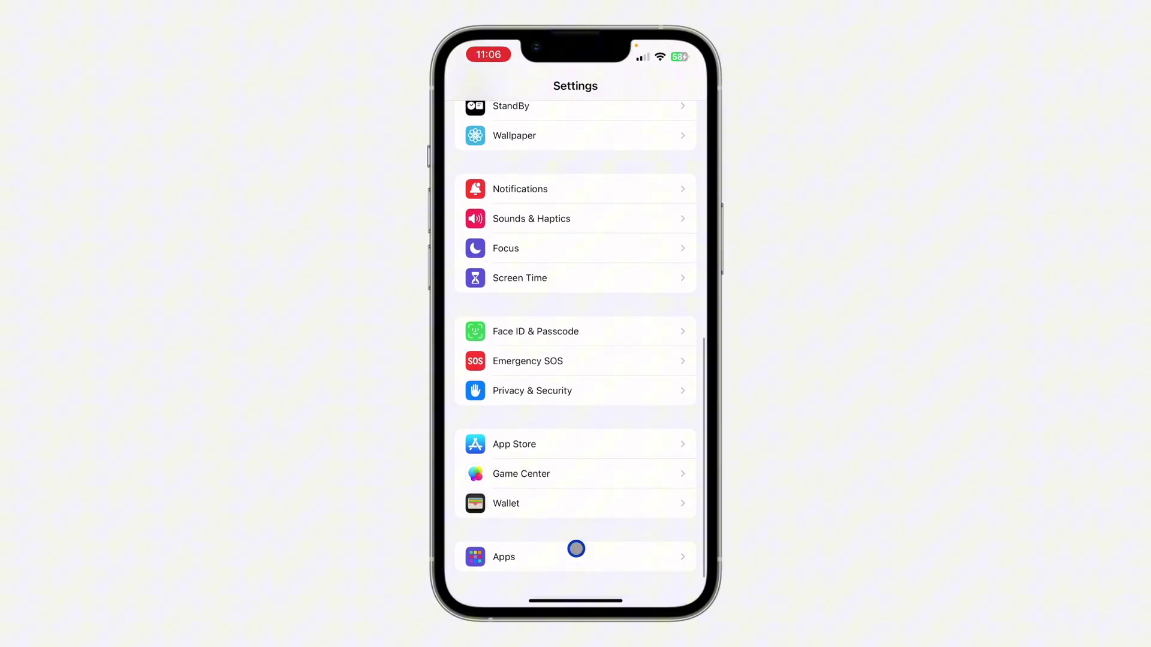
left_click_drag(575, 549, 579, 447)
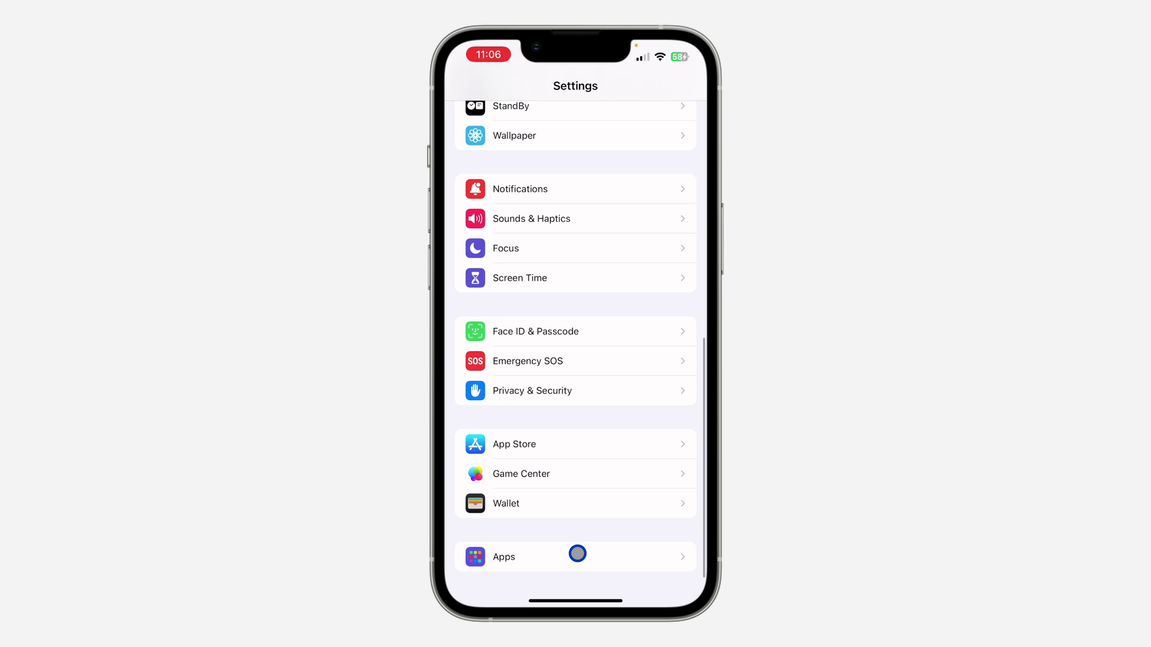
Step: Go to Apps > Passwords in Settings and launch the Passwords app
left_click(577, 554)
left_click_drag(581, 540, 588, 427)
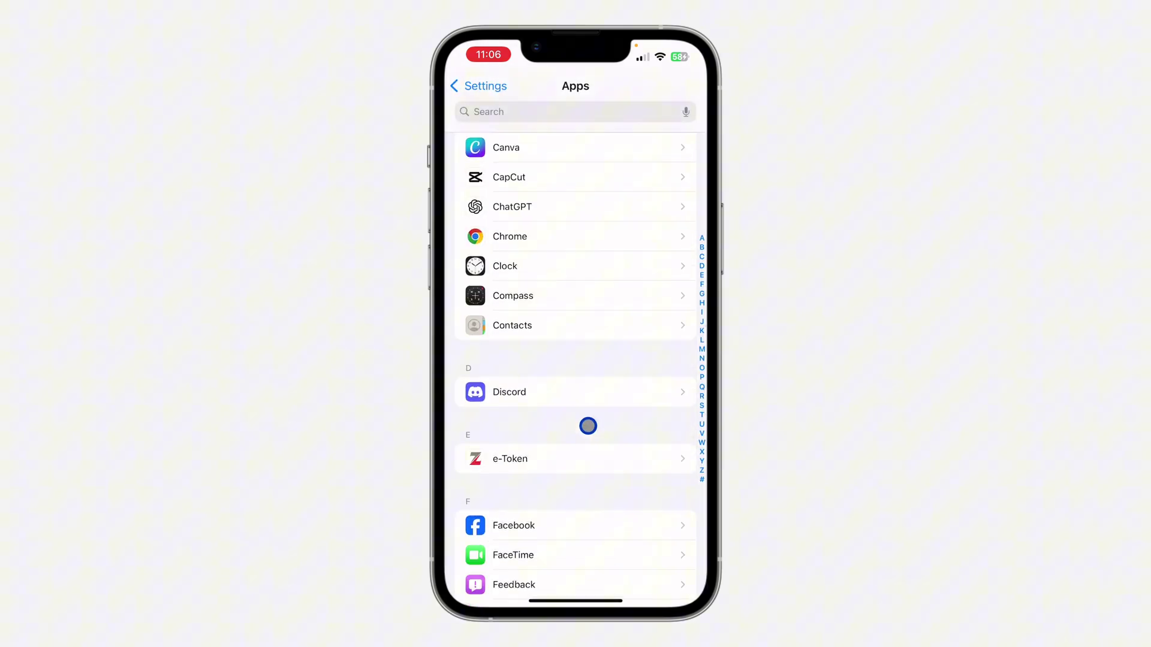
scroll(588, 427, "down", 3)
scroll(588, 417, "down", 2)
scroll(589, 422, "down", 3)
scroll(588, 439, "down", 2)
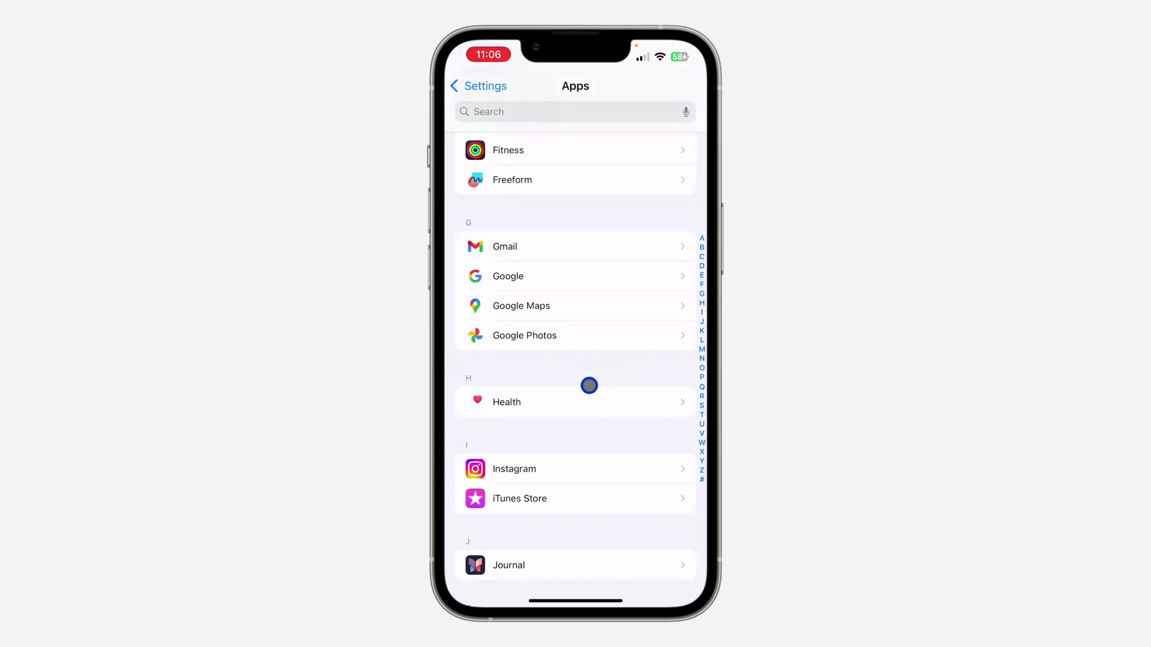
scroll(589, 386, "down", 3)
scroll(584, 408, "down", 1)
scroll(579, 406, "down", 3)
scroll(576, 332, "down", 2)
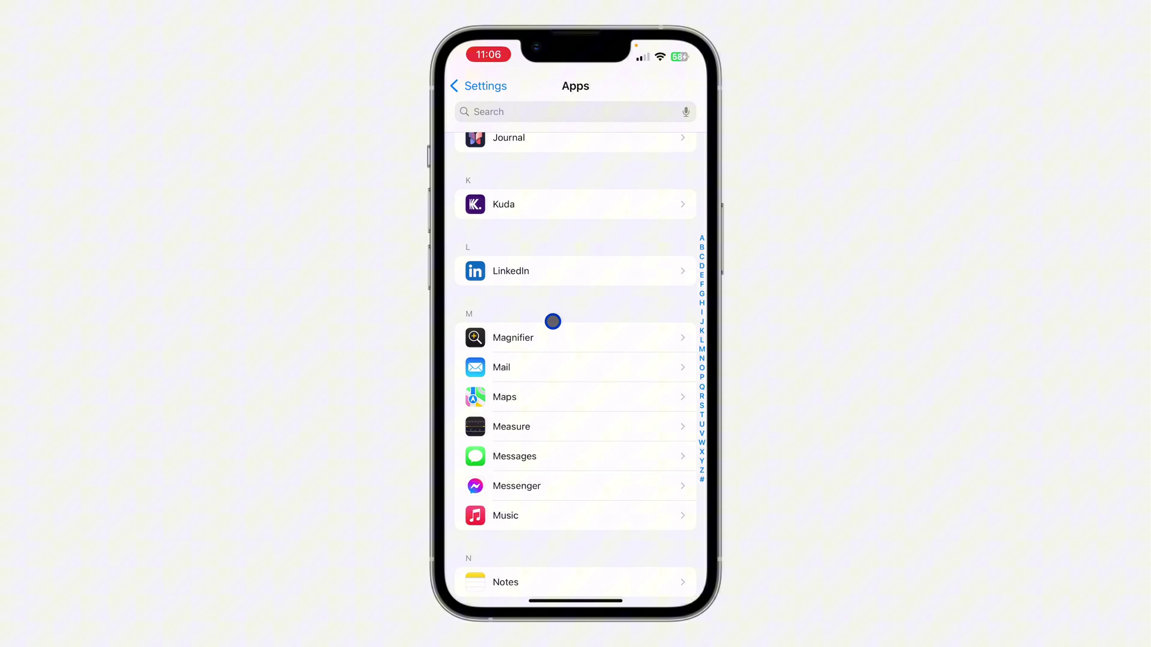
scroll(554, 352, "down", 1)
scroll(553, 383, "down", 3)
scroll(555, 337, "down", 1)
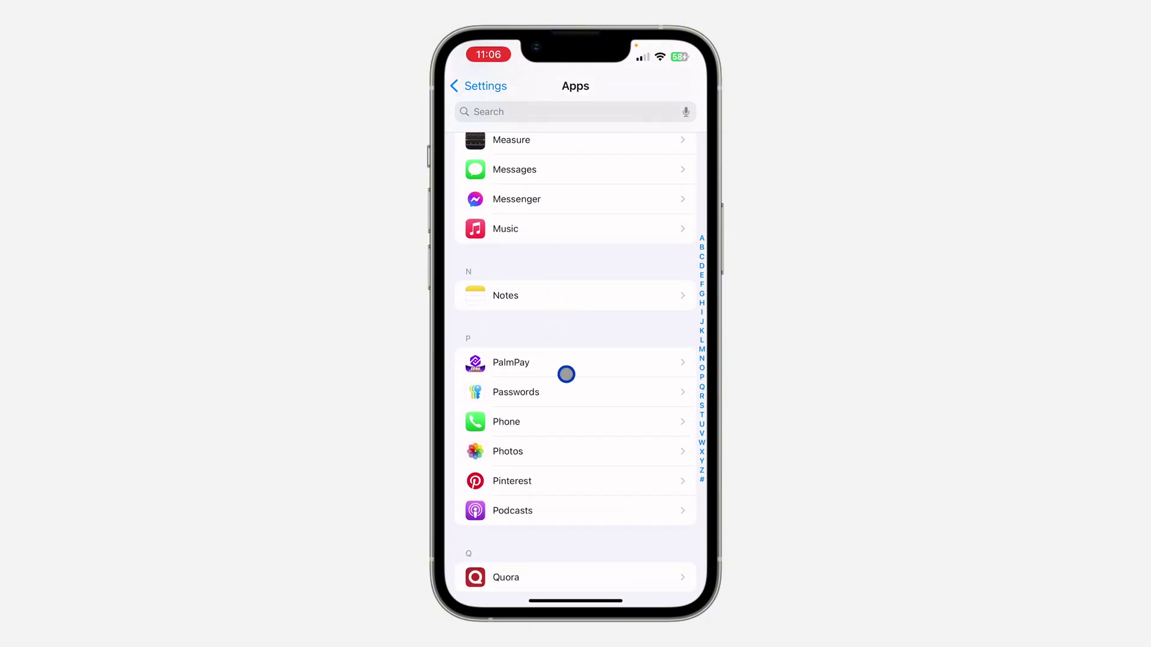
left_click(582, 395)
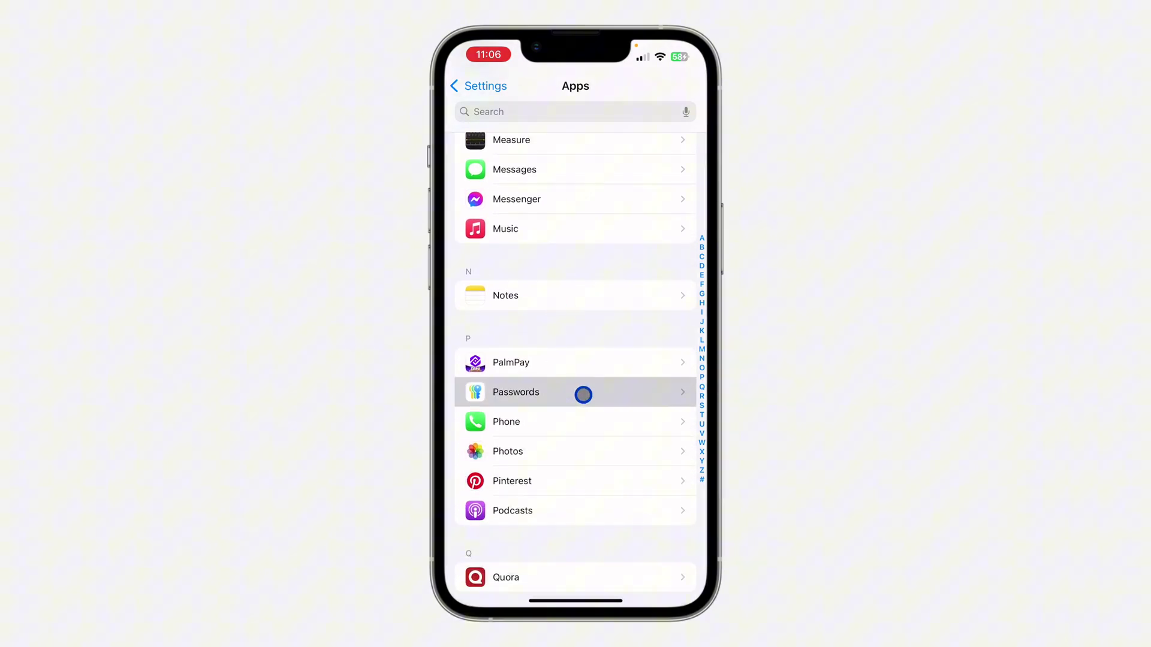
left_click_drag(597, 419, 594, 263)
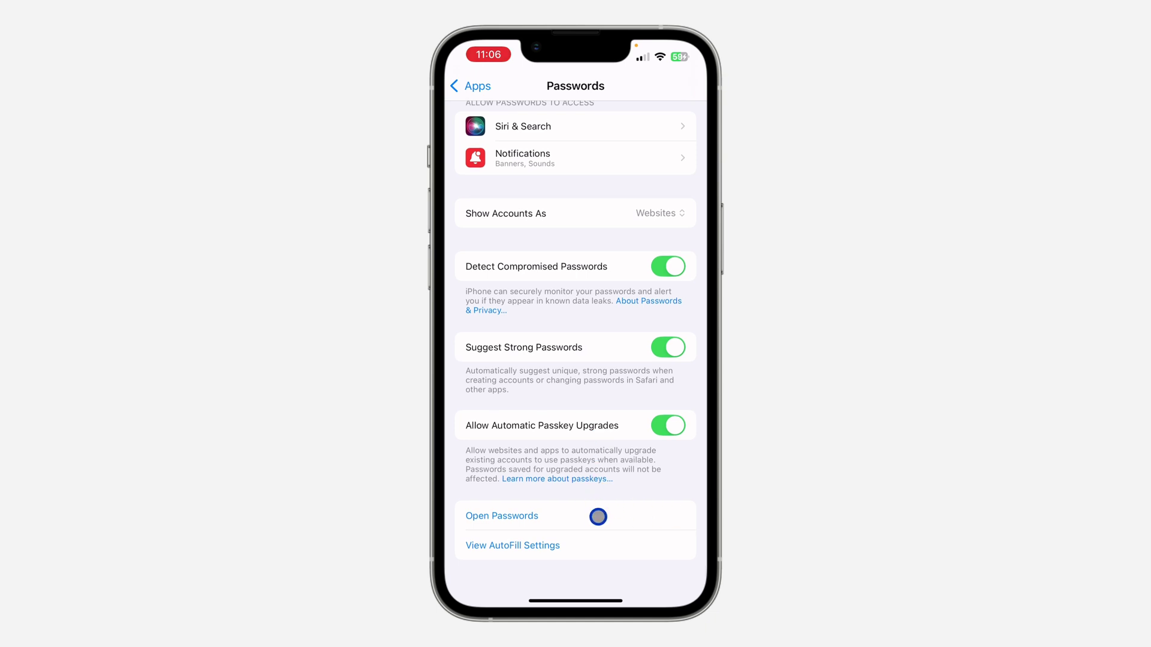
left_click(598, 517)
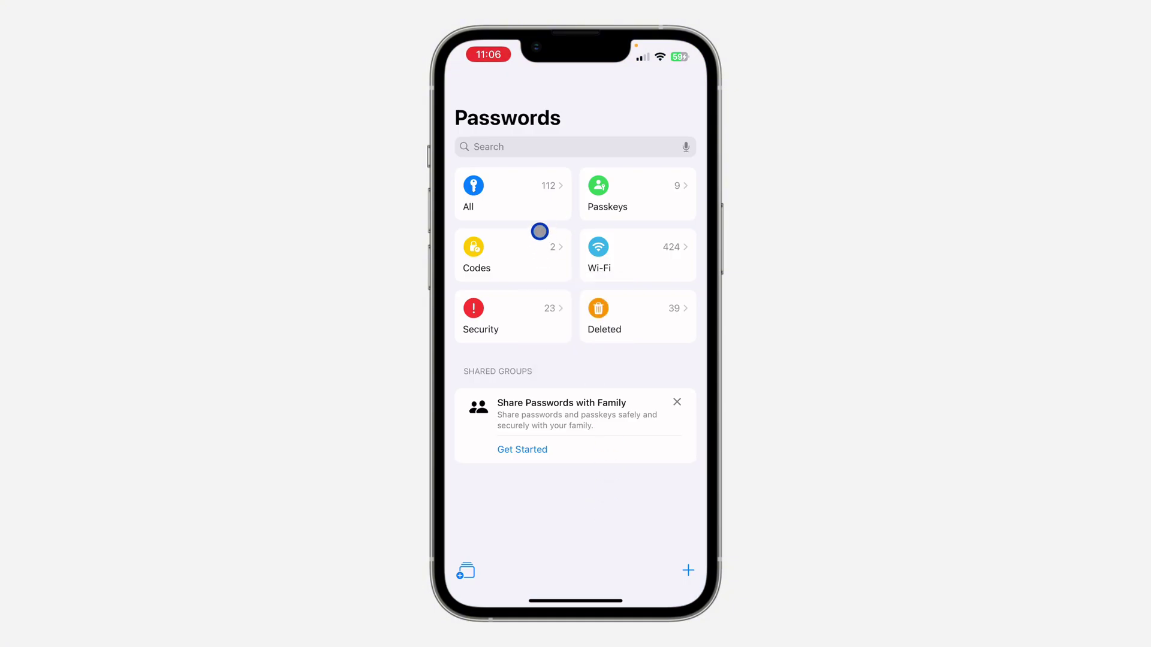
Step: Open the All list, dismiss the search, and view the Alibaba.com entry
left_click(533, 200)
left_click(572, 150)
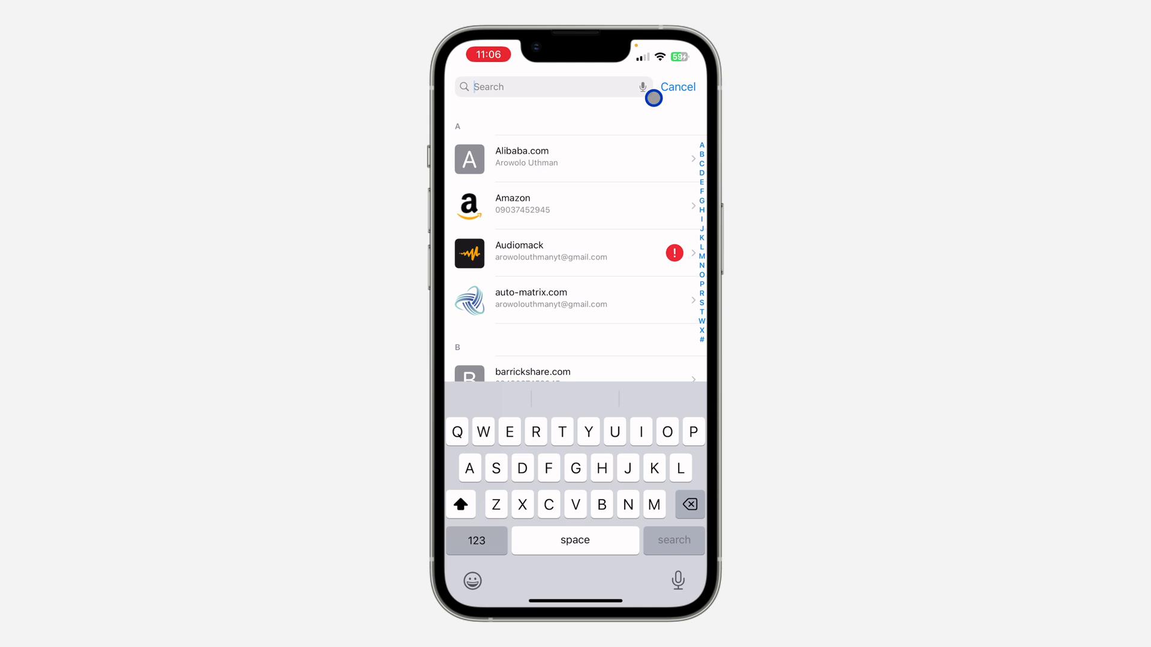
left_click(677, 86)
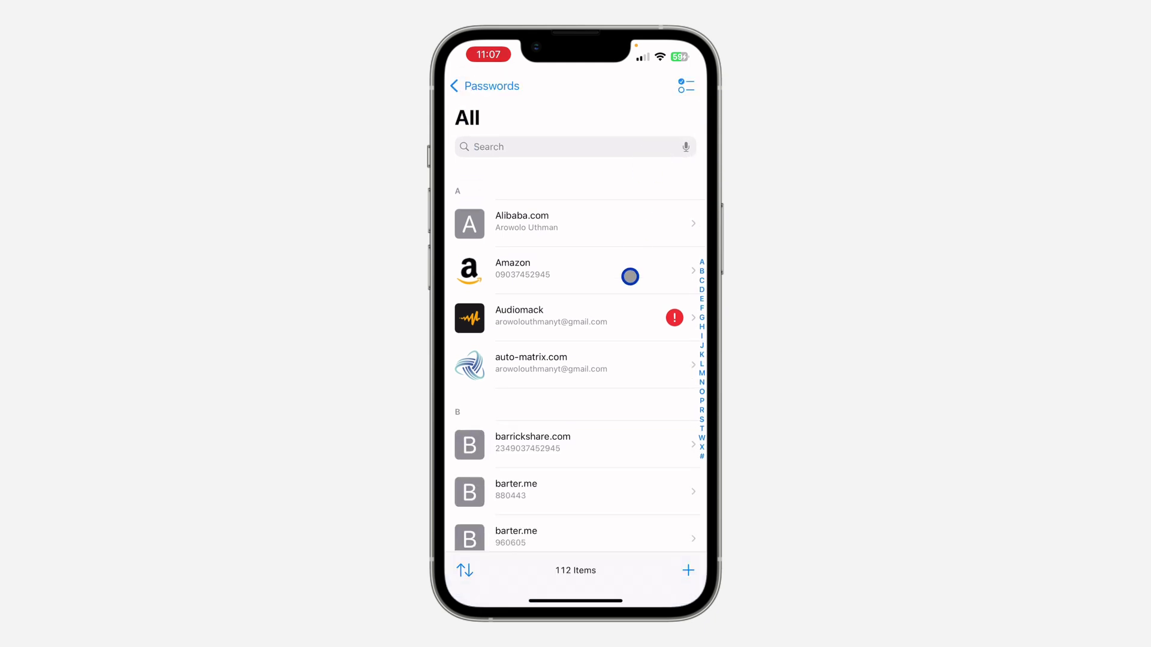
left_click(608, 232)
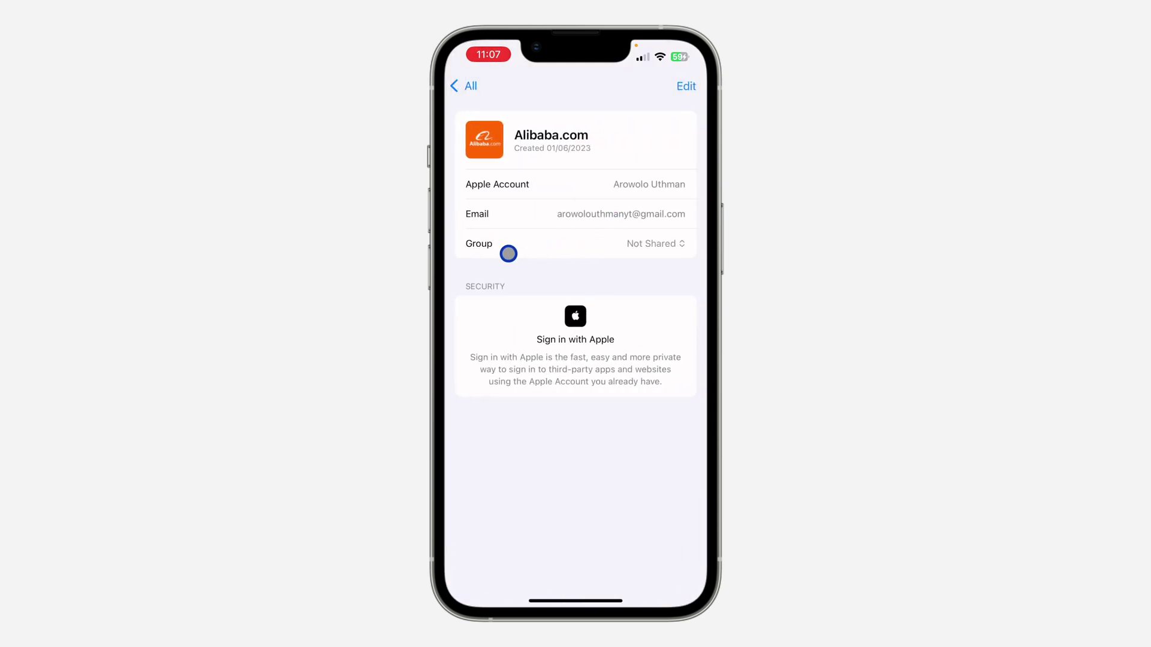
left_click(468, 86)
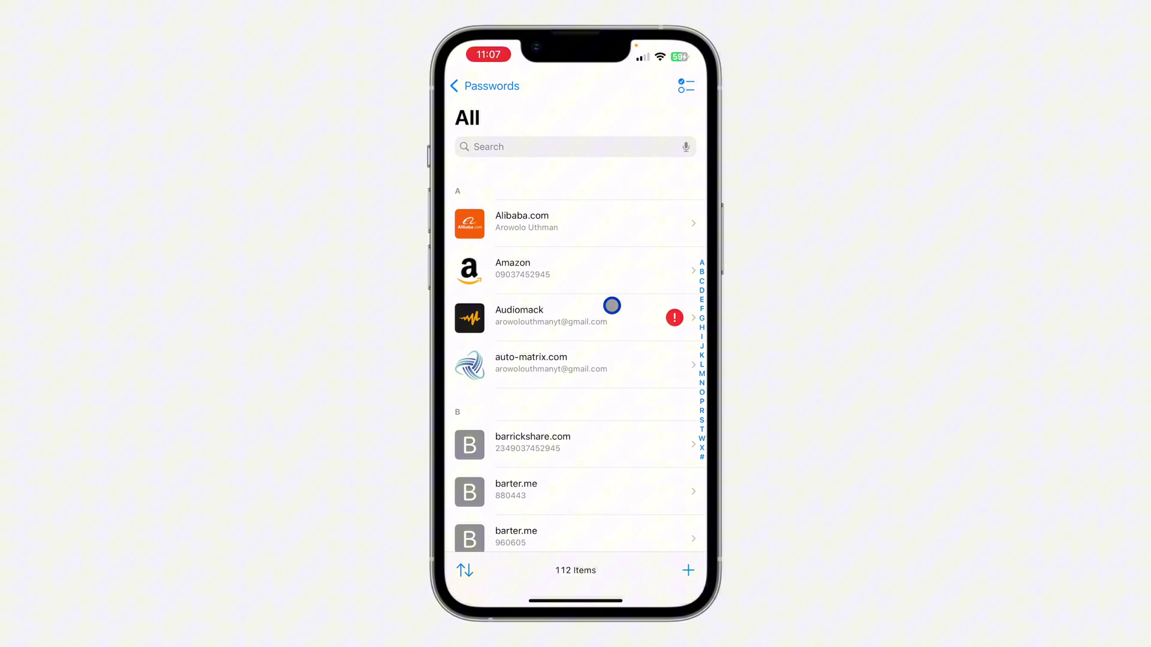
Step: Reveal the Audiomack and auto-matrix.com passwords, returning to All after each
left_click(612, 319)
left_click(615, 213)
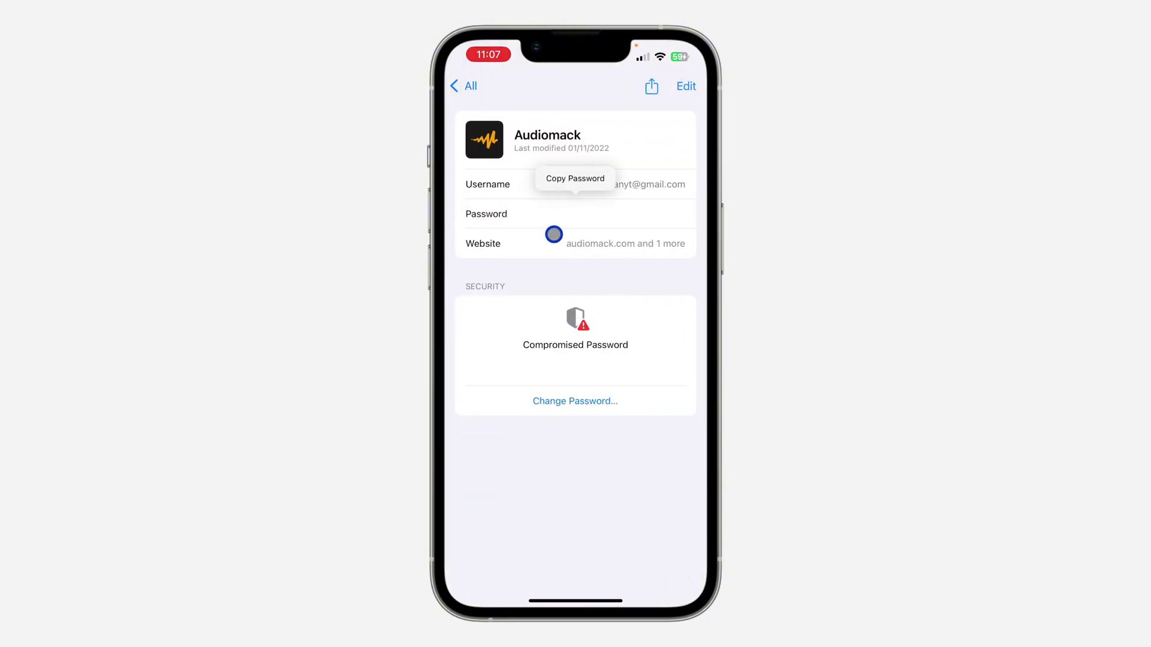
left_click(464, 91)
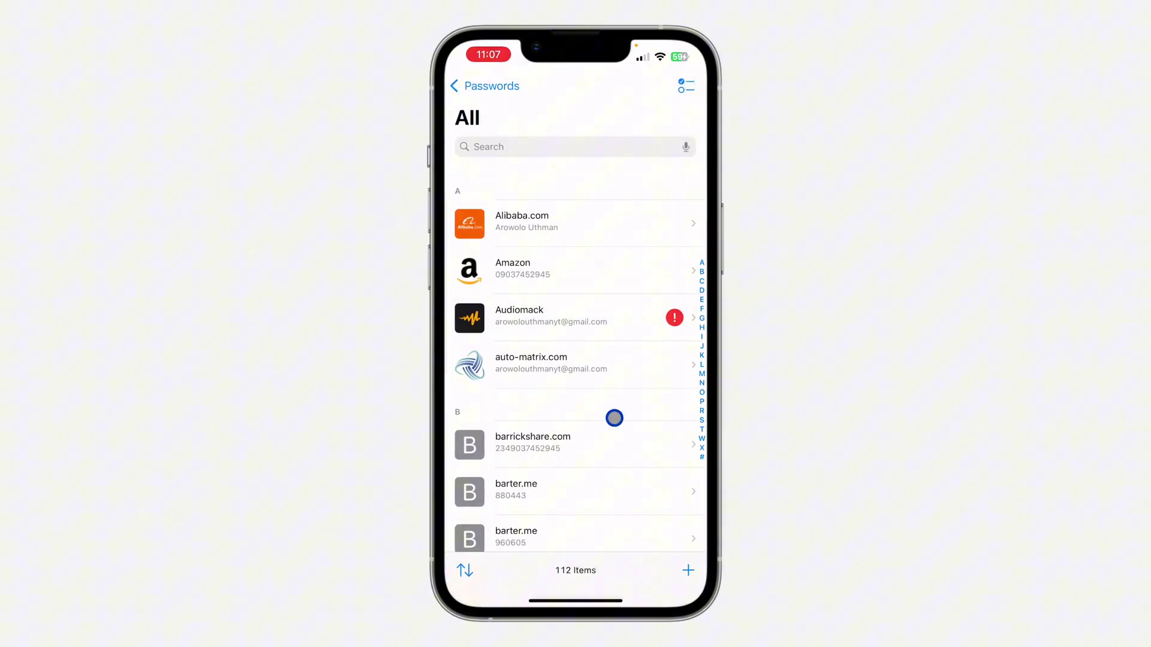
left_click(606, 370)
left_click(580, 216)
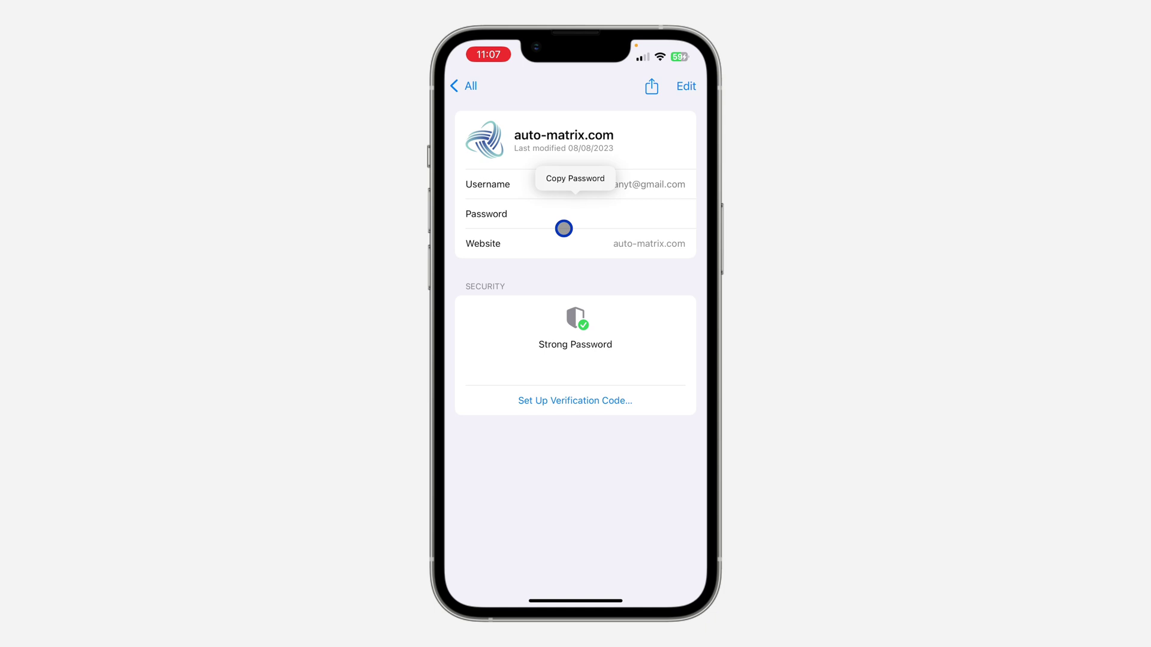
left_click(464, 90)
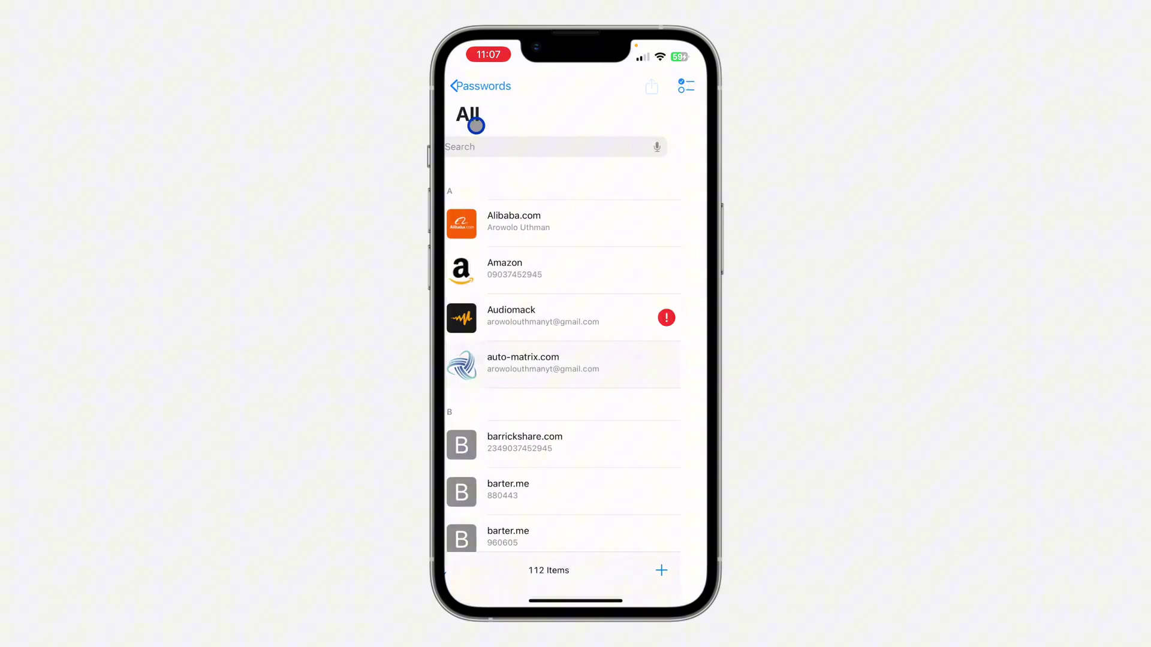